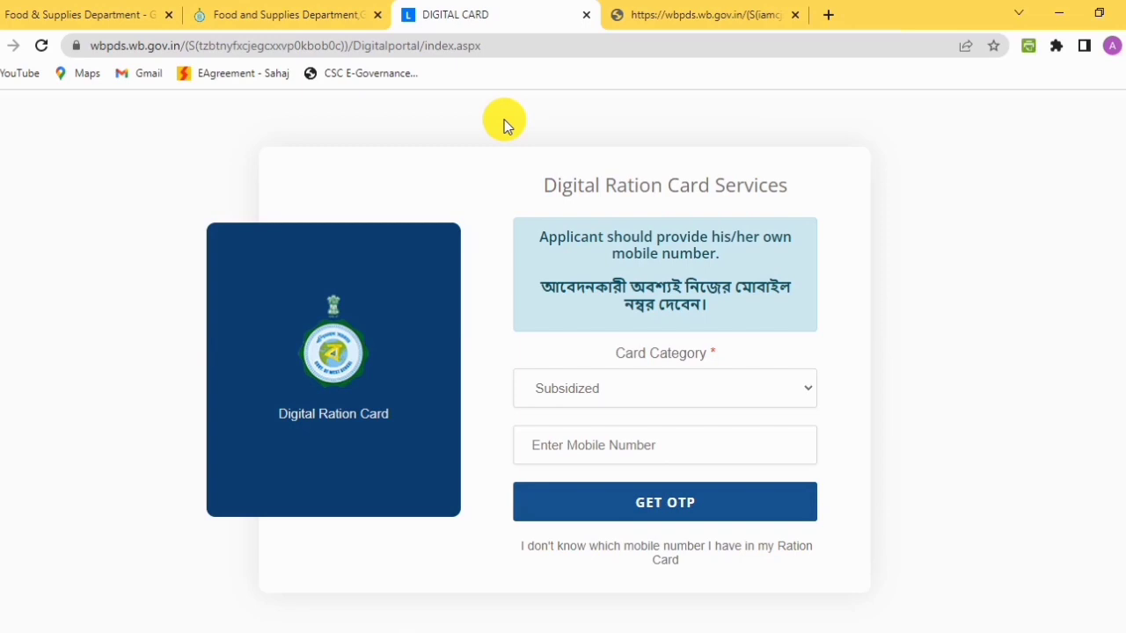
left_click(113, 10)
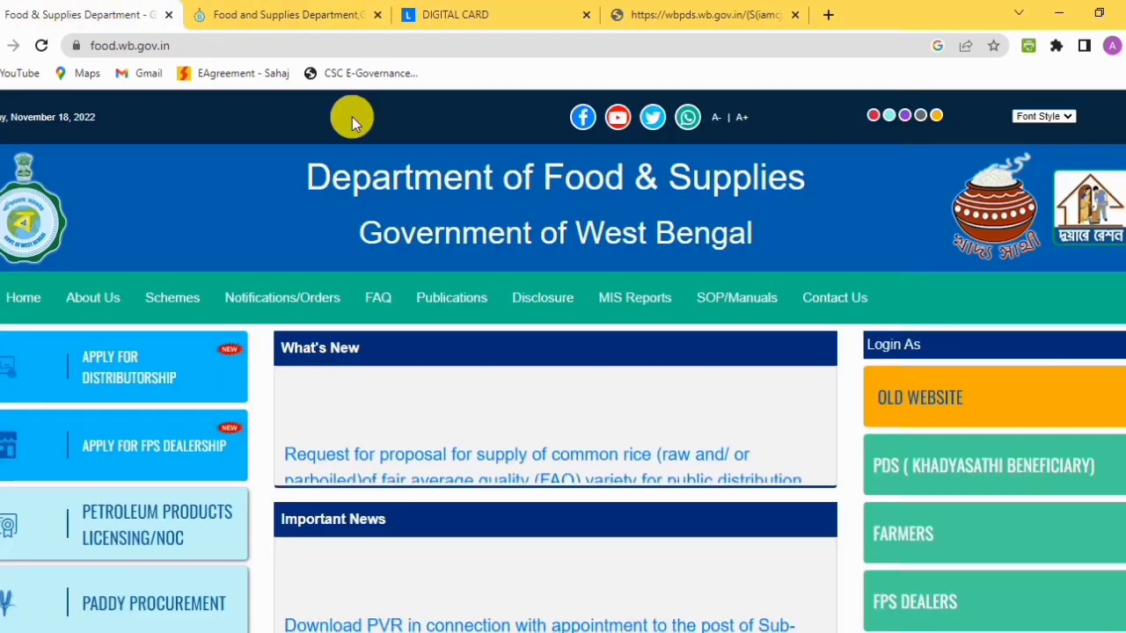
left_click(290, 9)
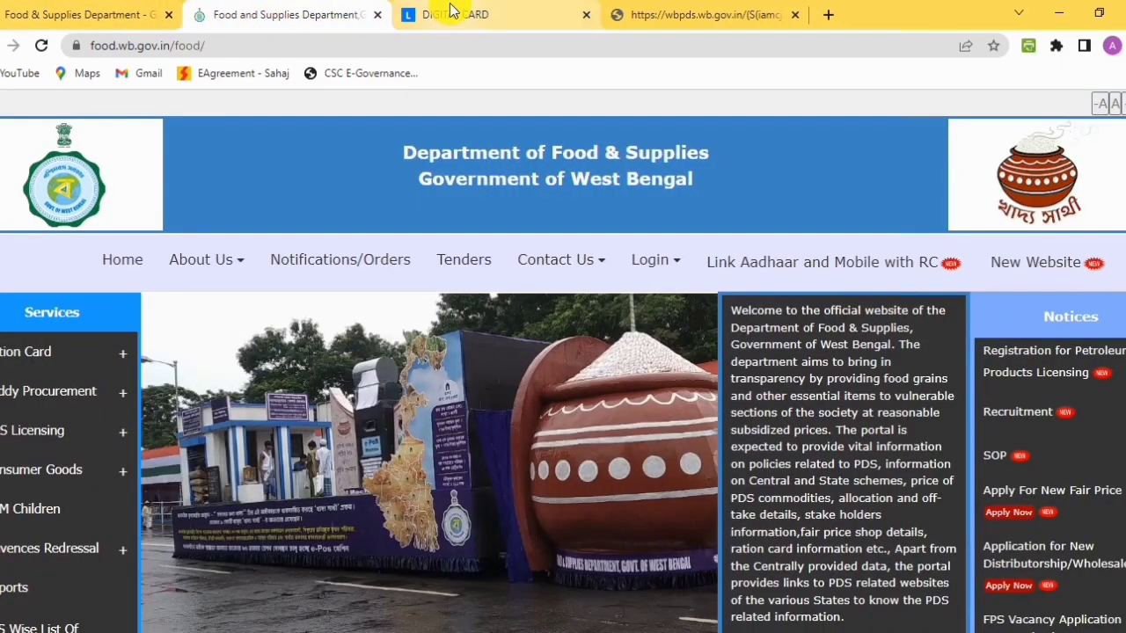
left_click(452, 10)
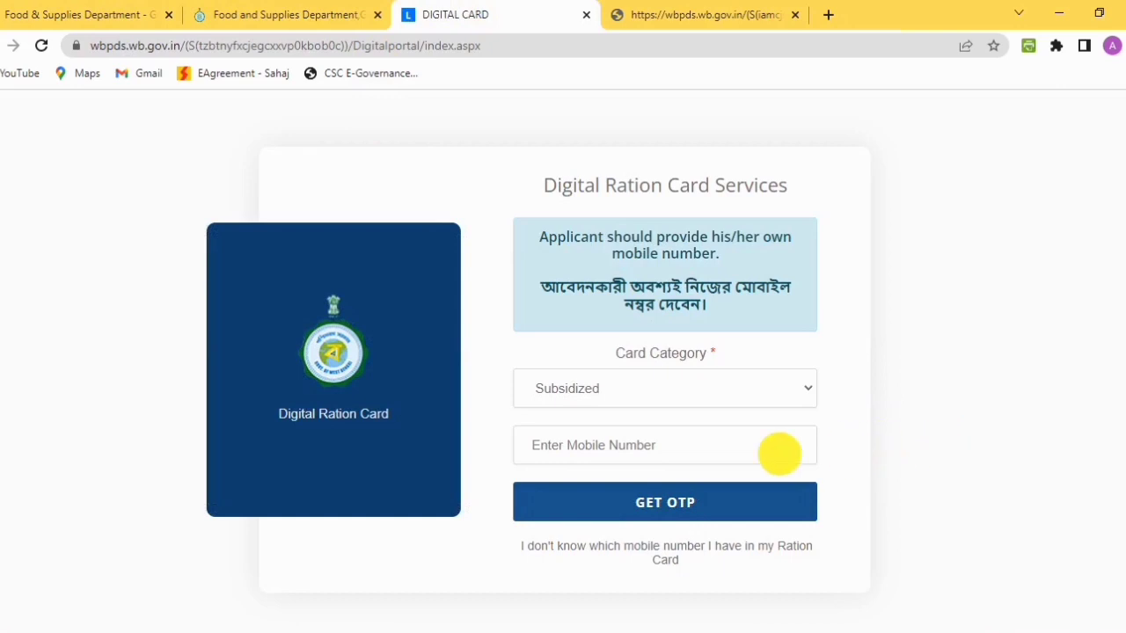
mouse_move(516, 427)
left_mouse_down()
mouse_move(558, 447)
mouse_move(719, 466)
left_mouse_up()
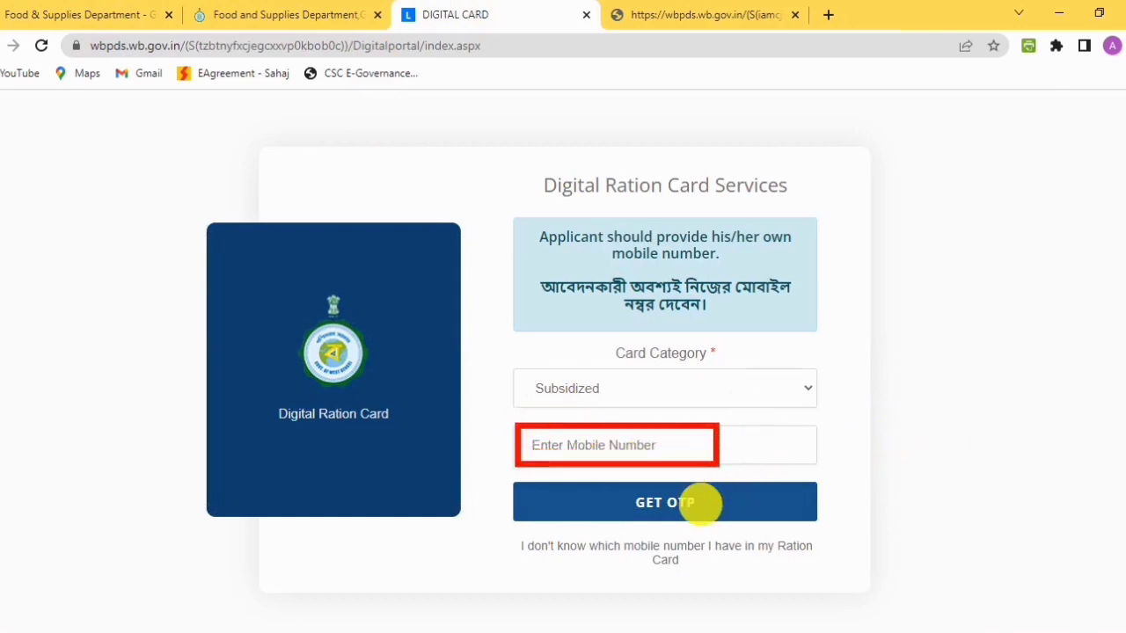
mouse_move(624, 496)
left_mouse_down()
mouse_move(647, 519)
mouse_move(721, 475)
left_mouse_up()
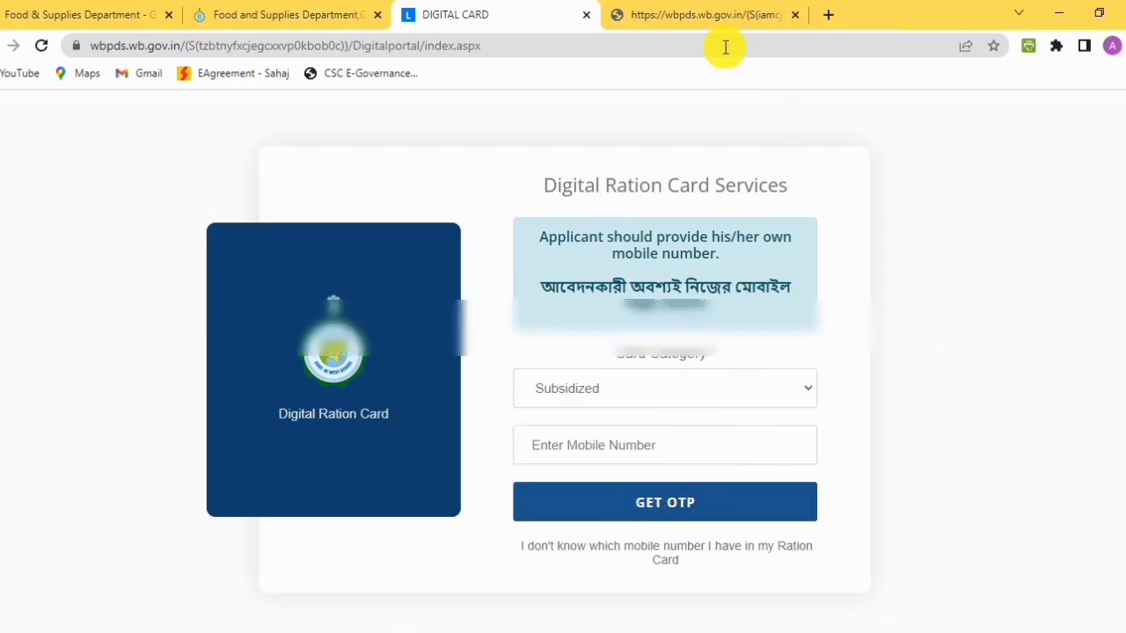
- Switch to the logged-in portal tab showing the one family member listed under RKSY-II
left_click(695, 14)
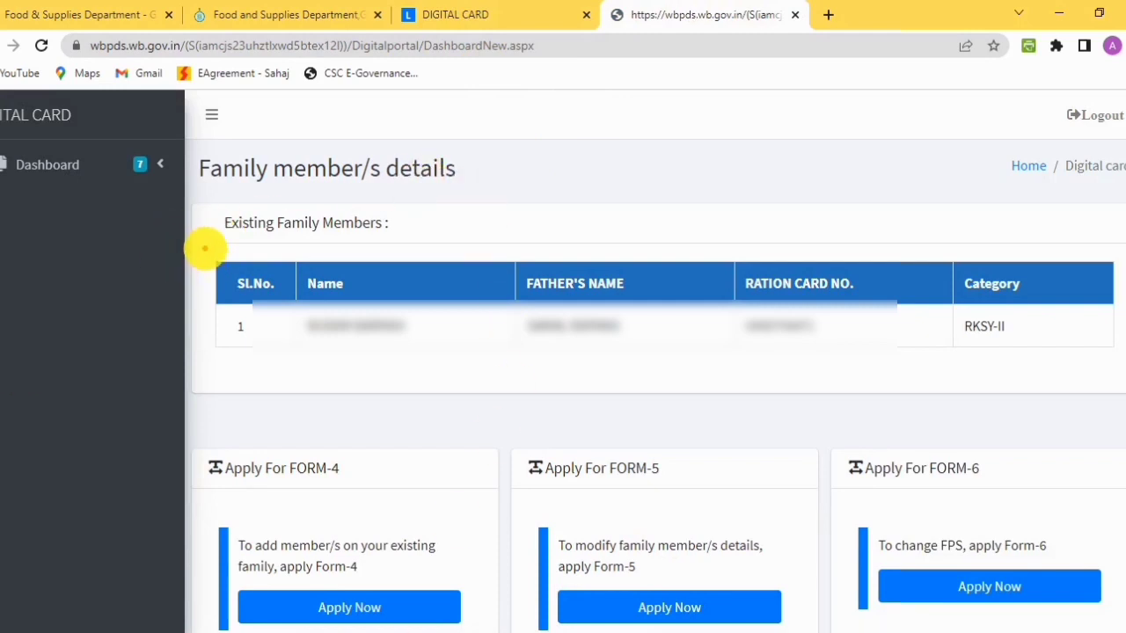
mouse_move(201, 248)
left_mouse_down()
mouse_move(568, 396)
mouse_move(1121, 392)
left_mouse_up()
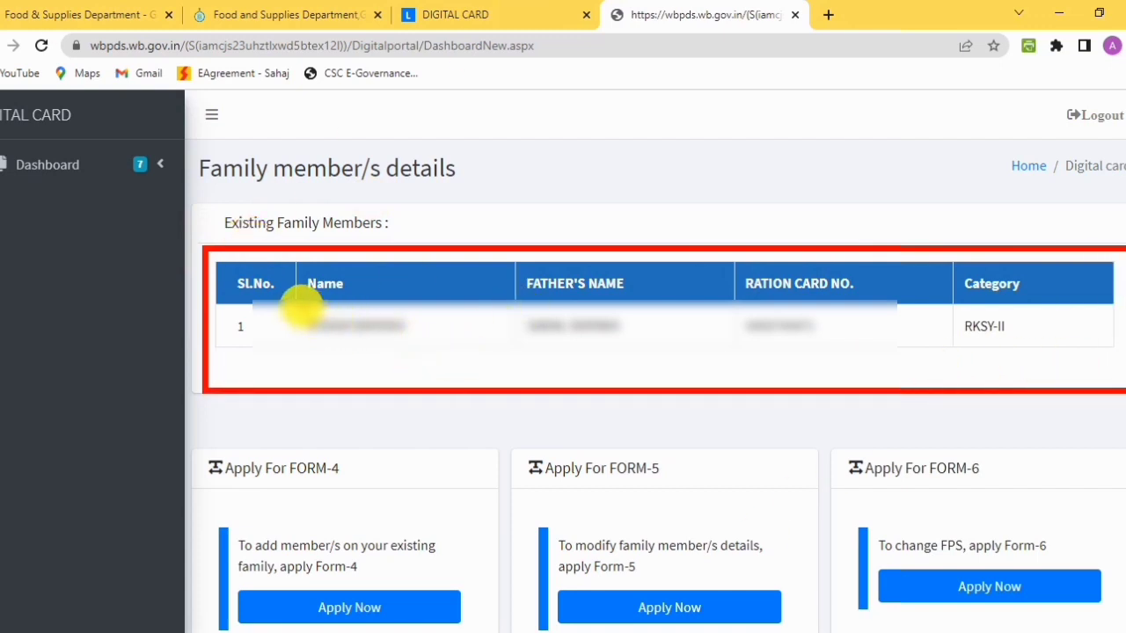
mouse_move(302, 307)
left_mouse_down()
mouse_move(382, 335)
mouse_move(674, 347)
mouse_move(849, 336)
left_mouse_up()
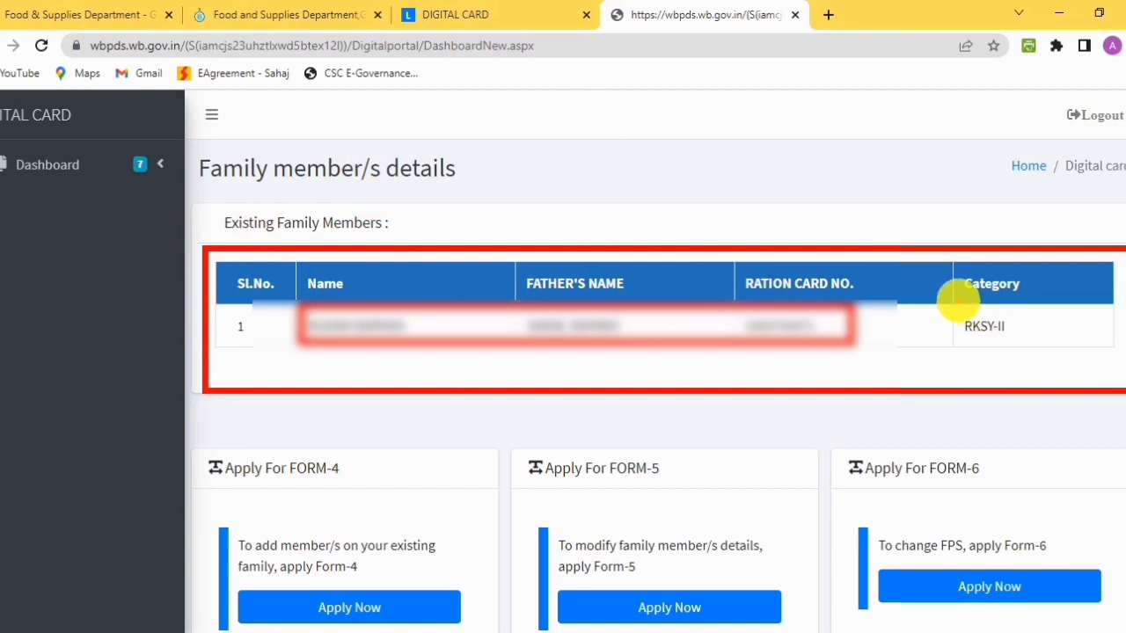
mouse_move(950, 305)
left_mouse_down()
mouse_move(995, 343)
mouse_move(1047, 345)
left_mouse_up()
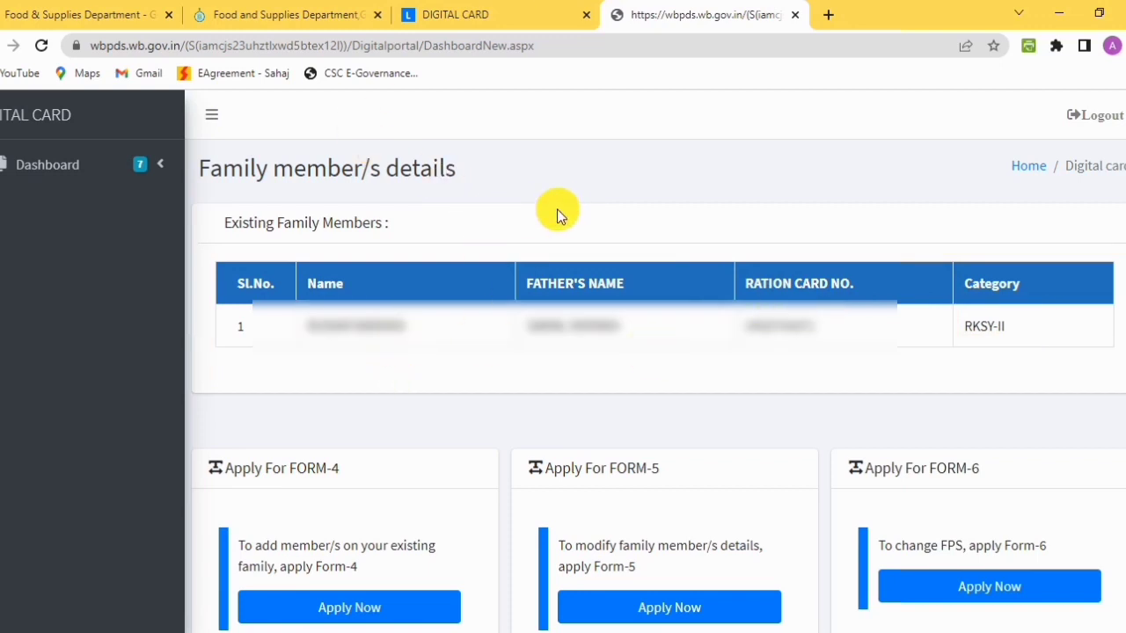
- Open Category Change from the Dashboard menu in the left sidebar
left_click(47, 165)
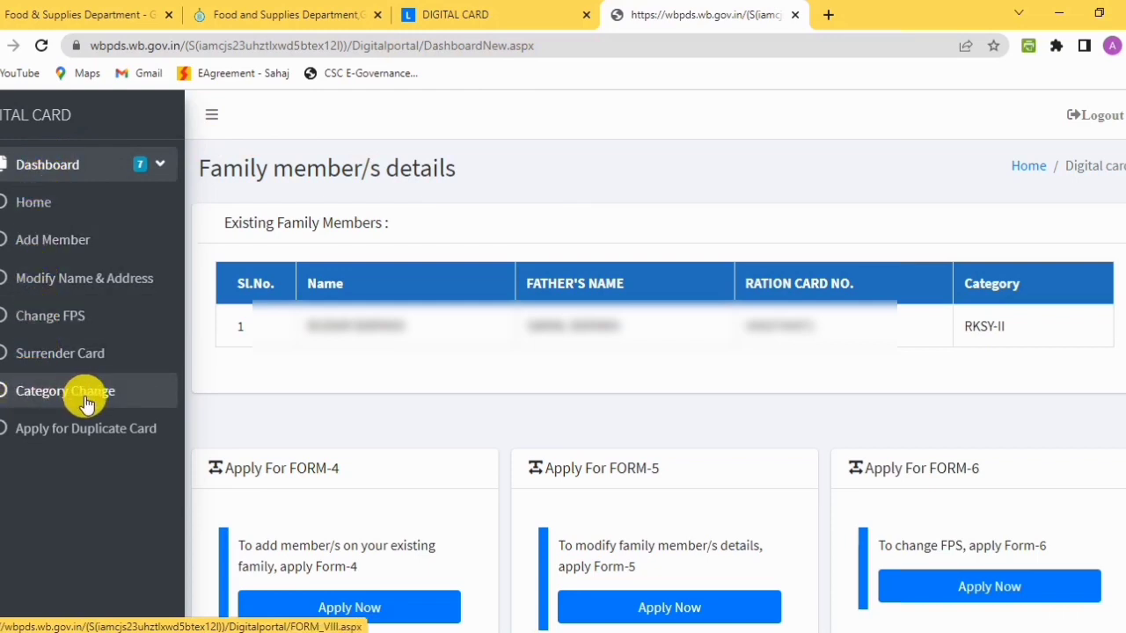
left_click(4, 395)
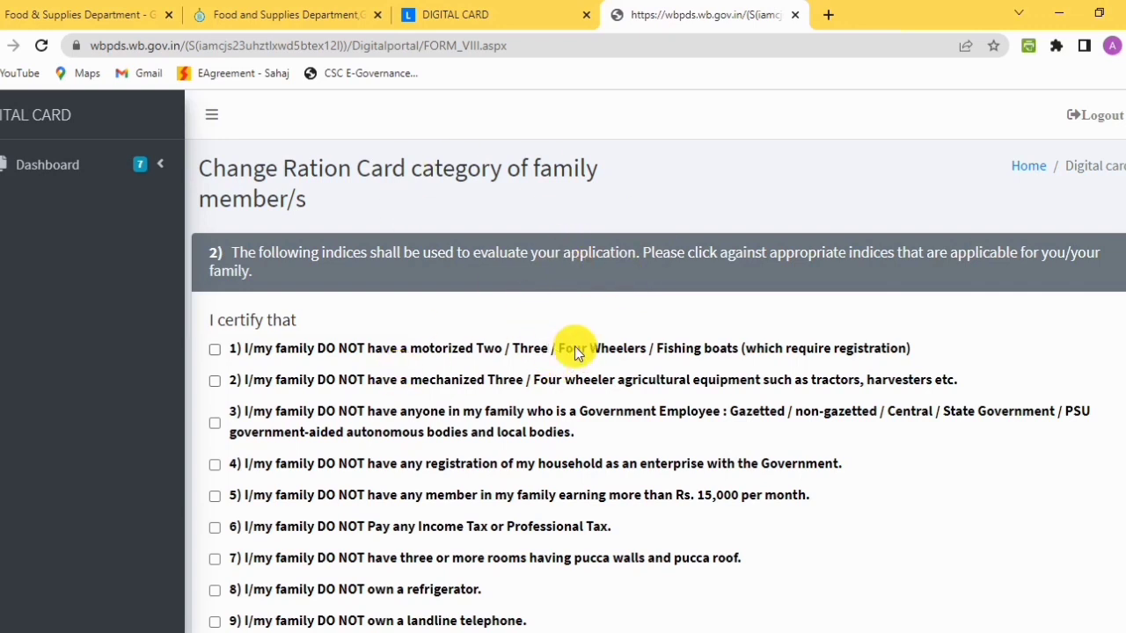
scroll(656, 367, "down", 2)
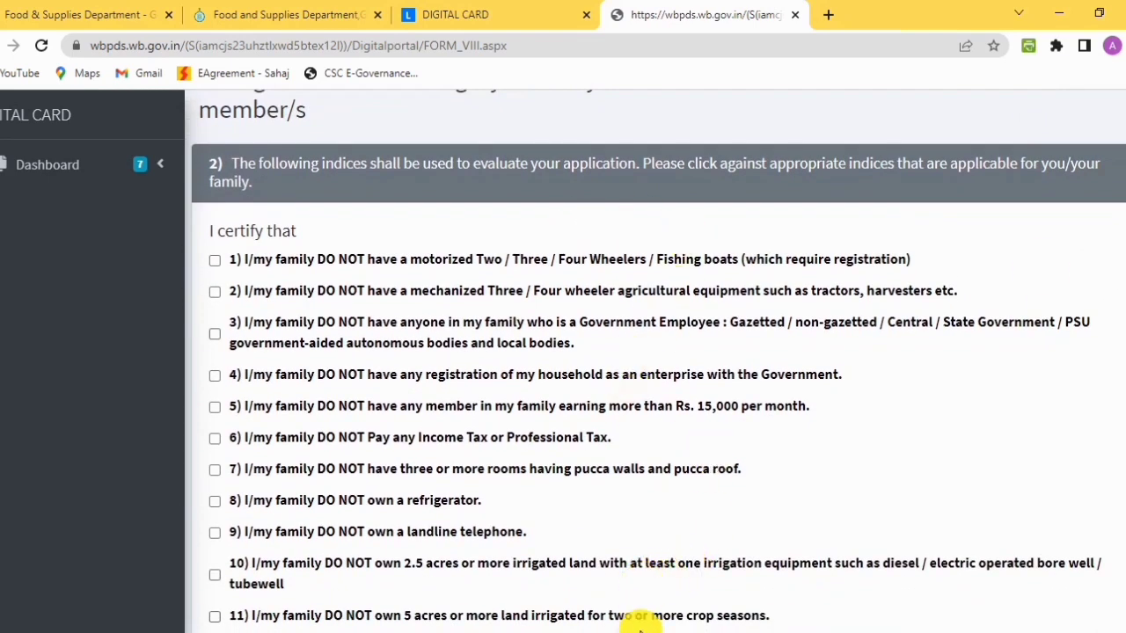
scroll(925, 615, "down", 1)
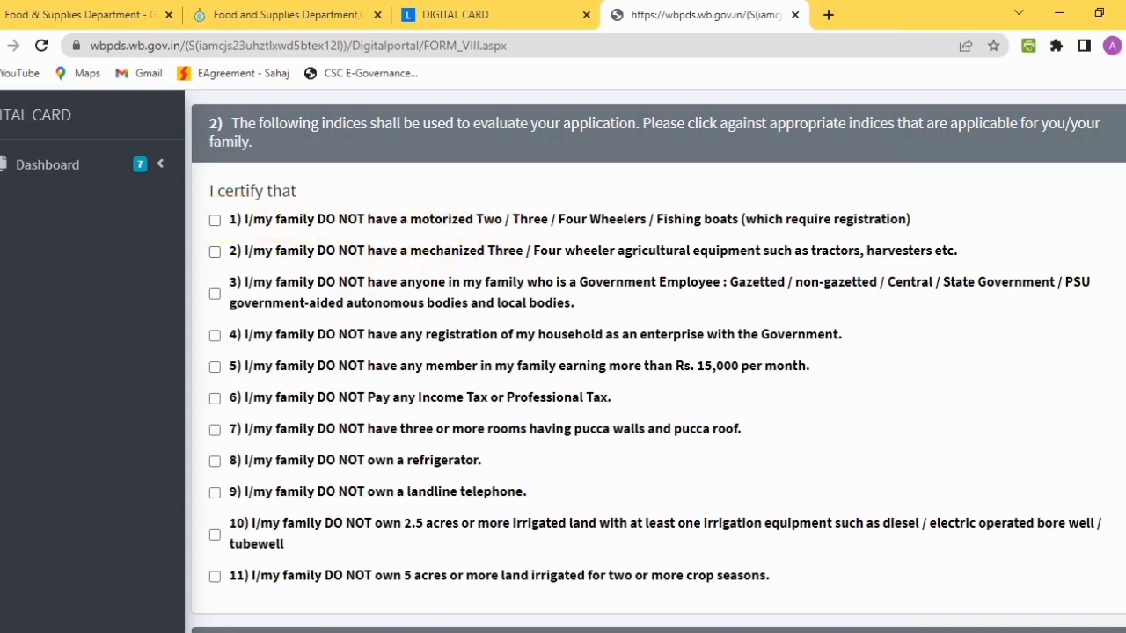
scroll(744, 304, "down", 3)
scroll(418, 367, "down", 3)
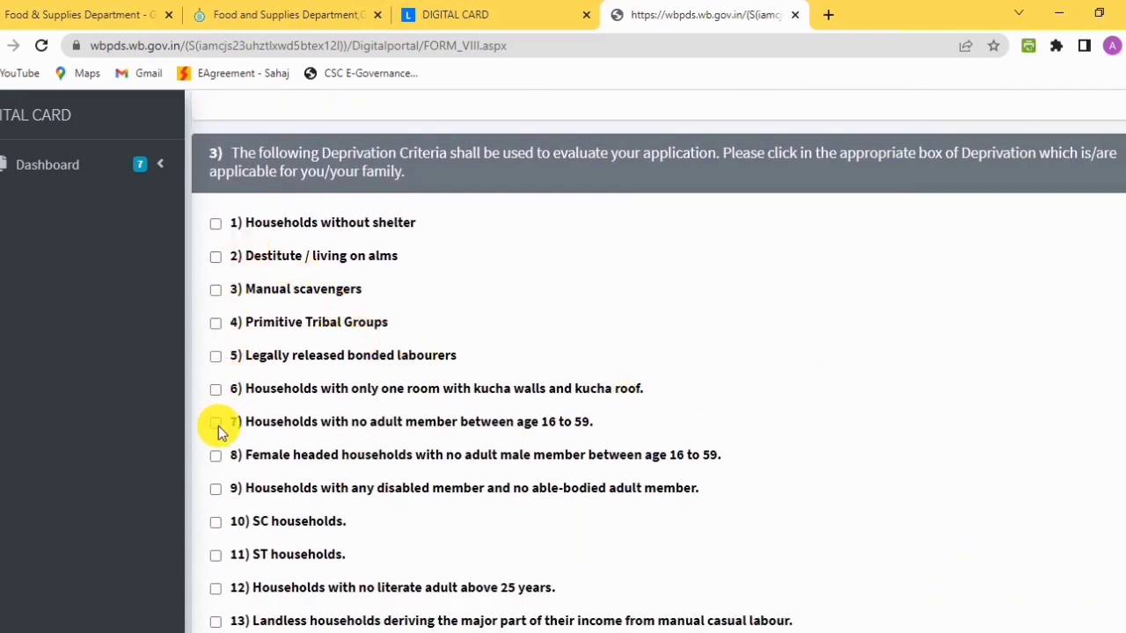
scroll(786, 264, "up", 5)
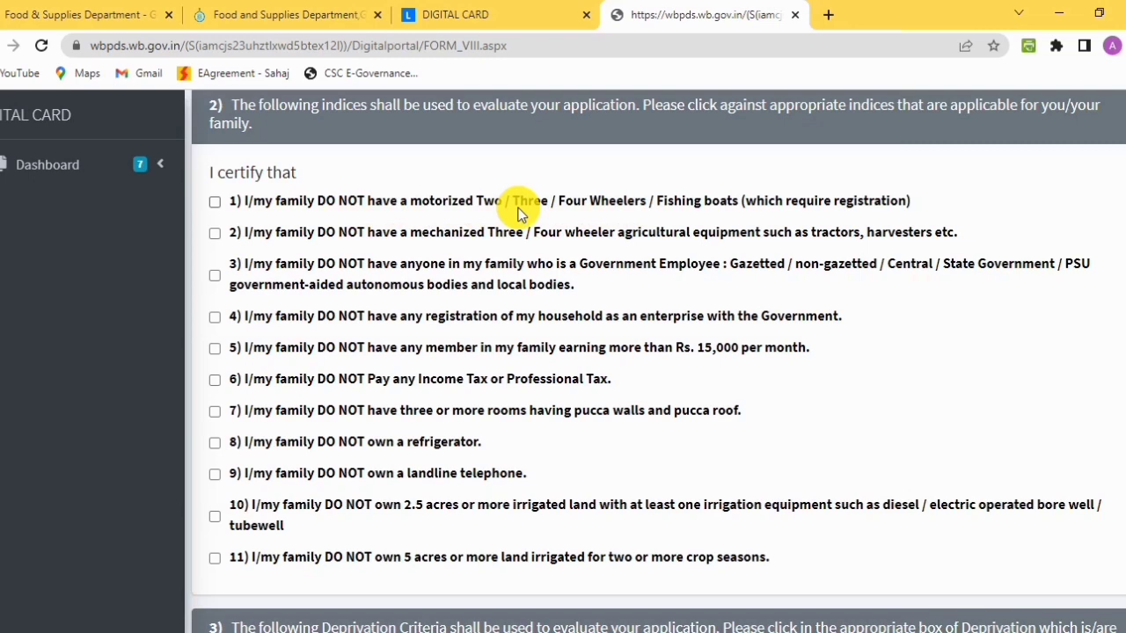
- Tick all eleven 'I certify that' boxes, from no motorized vehicles to no twice-irrigated land
left_click(214, 202)
left_click(215, 381)
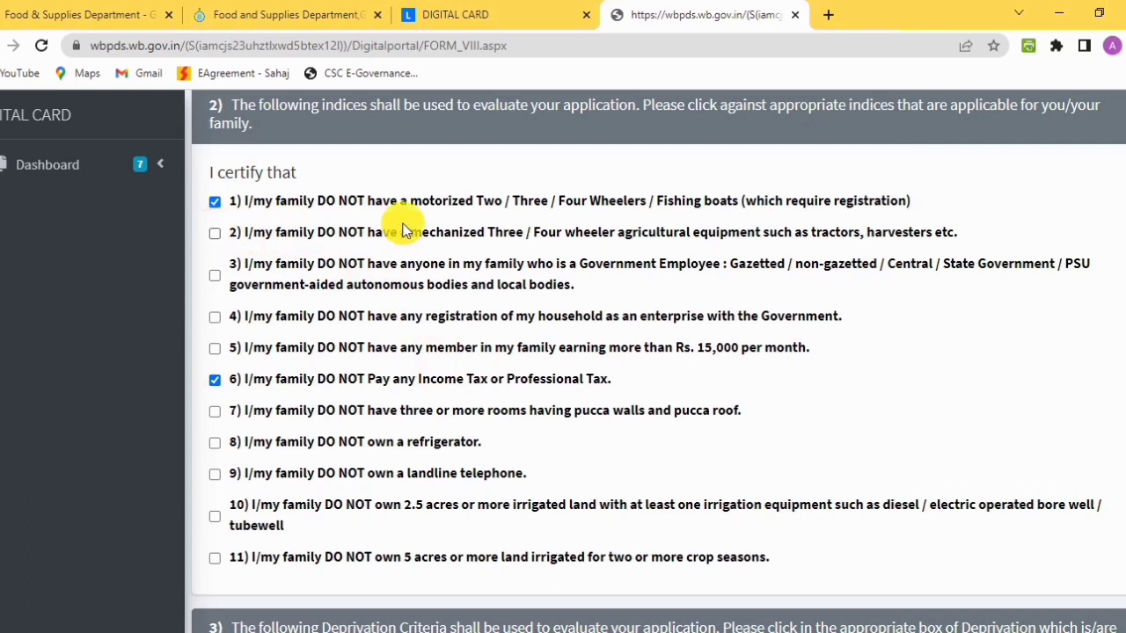
left_click(215, 233)
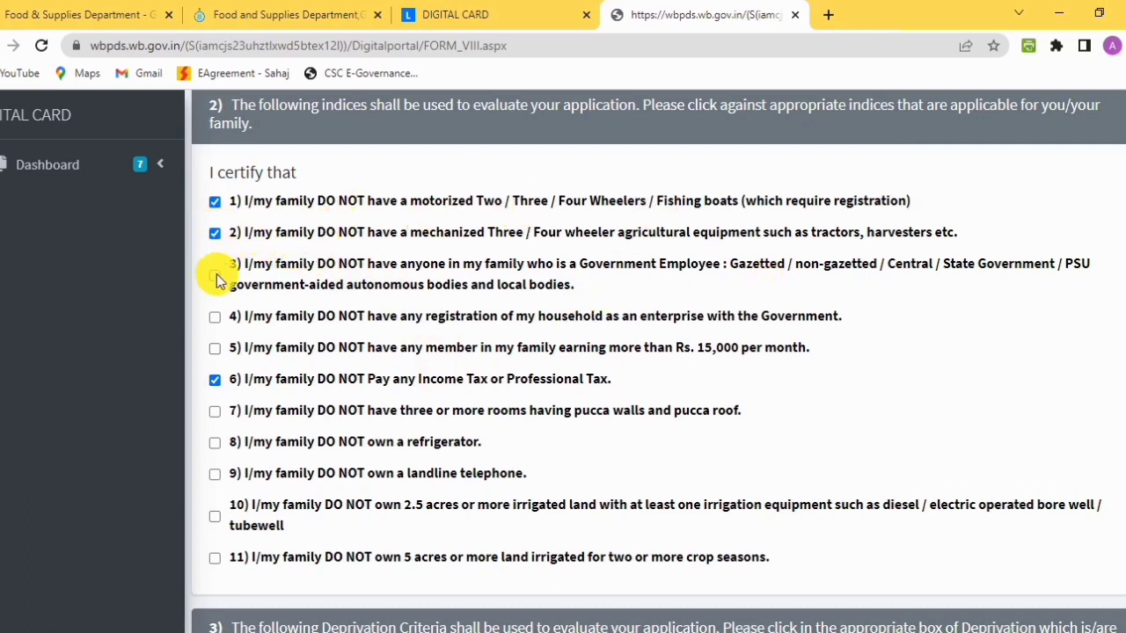
left_click(214, 275)
left_click(214, 317)
left_click(214, 348)
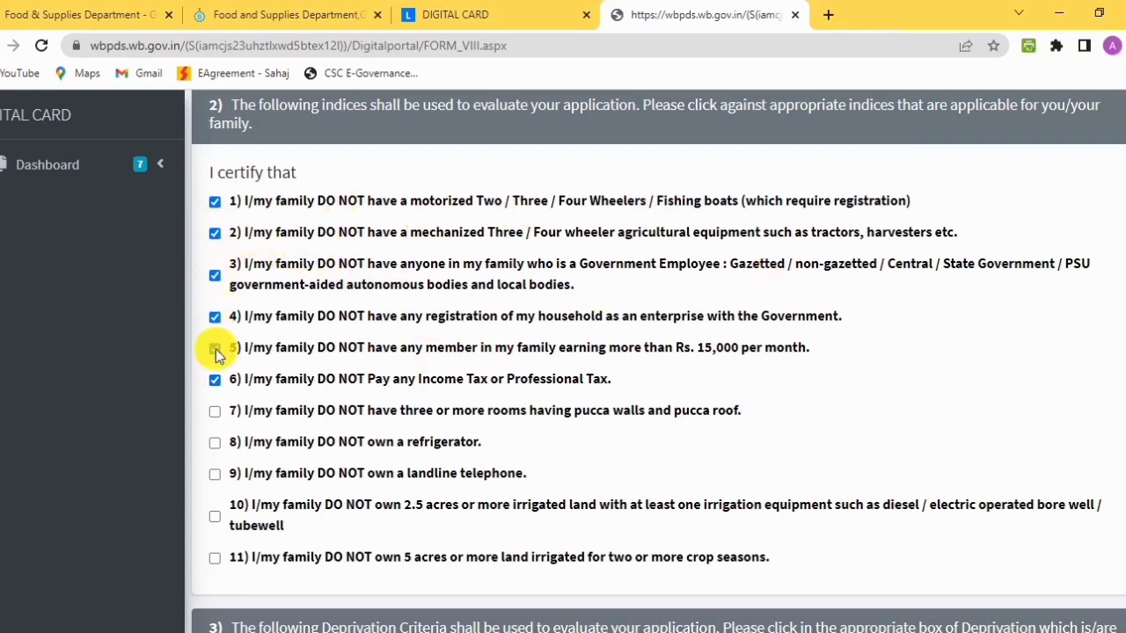
left_click(215, 411)
left_click(215, 443)
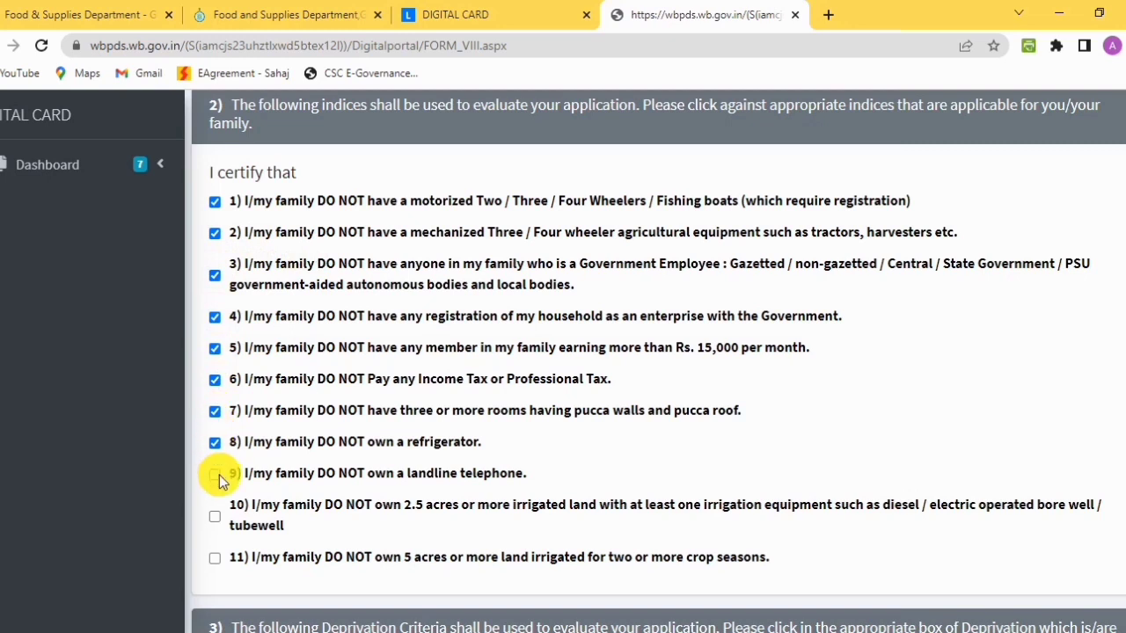
left_click(215, 474)
left_click(214, 516)
left_click(215, 560)
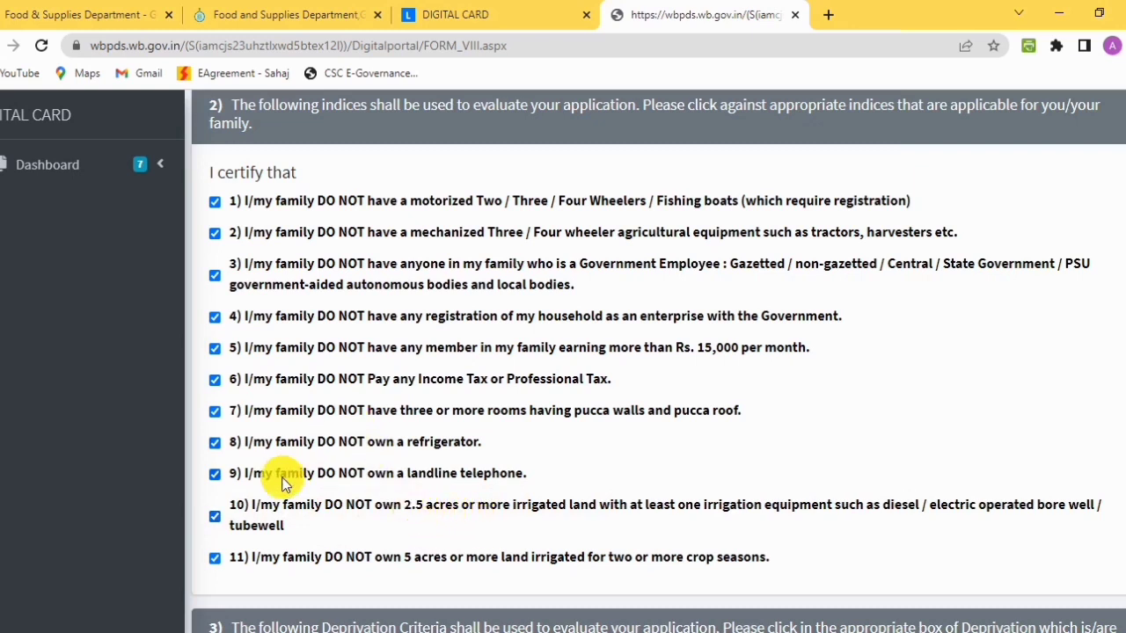
- In section 3, tick criterion 6: only one room with kucha walls and kucha roof
scroll(658, 362, "down", 5)
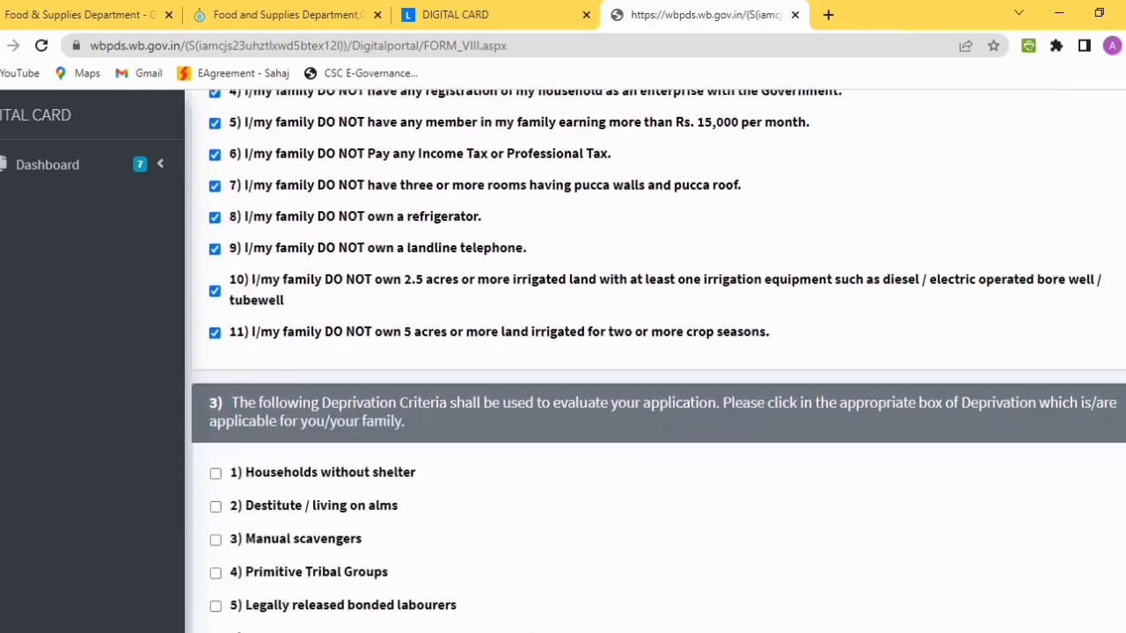
scroll(658, 352, "down", 1)
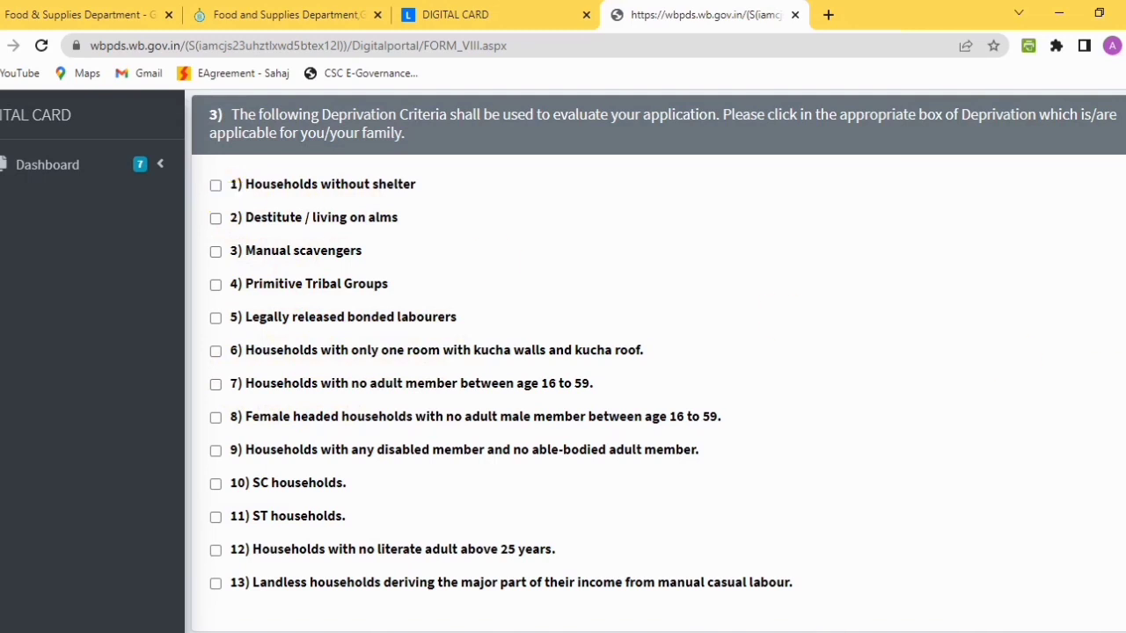
scroll(789, 359, "down", 1)
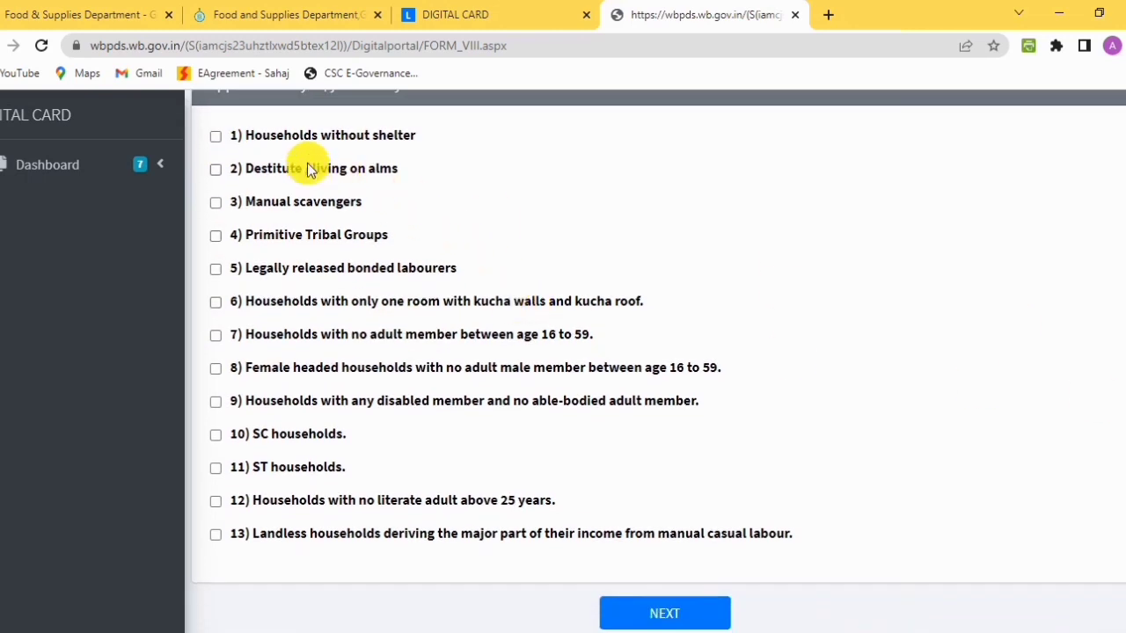
left_click(218, 305)
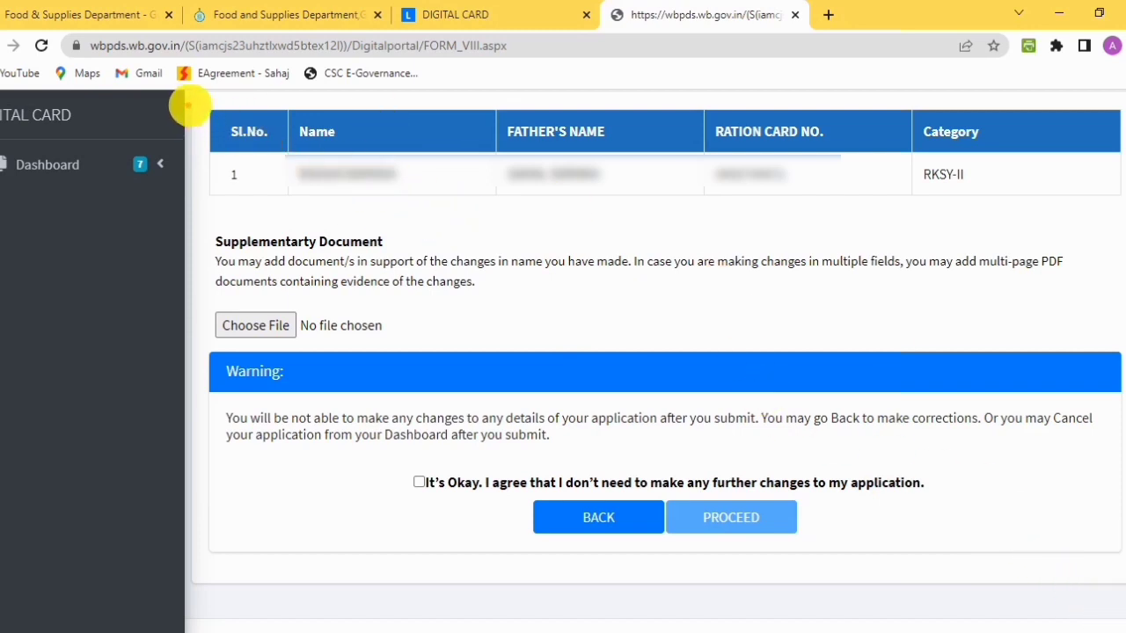
mouse_move(199, 103)
left_mouse_down()
mouse_move(322, 181)
mouse_move(648, 202)
mouse_move(1100, 203)
mouse_move(1113, 191)
mouse_move(1124, 200)
left_mouse_up()
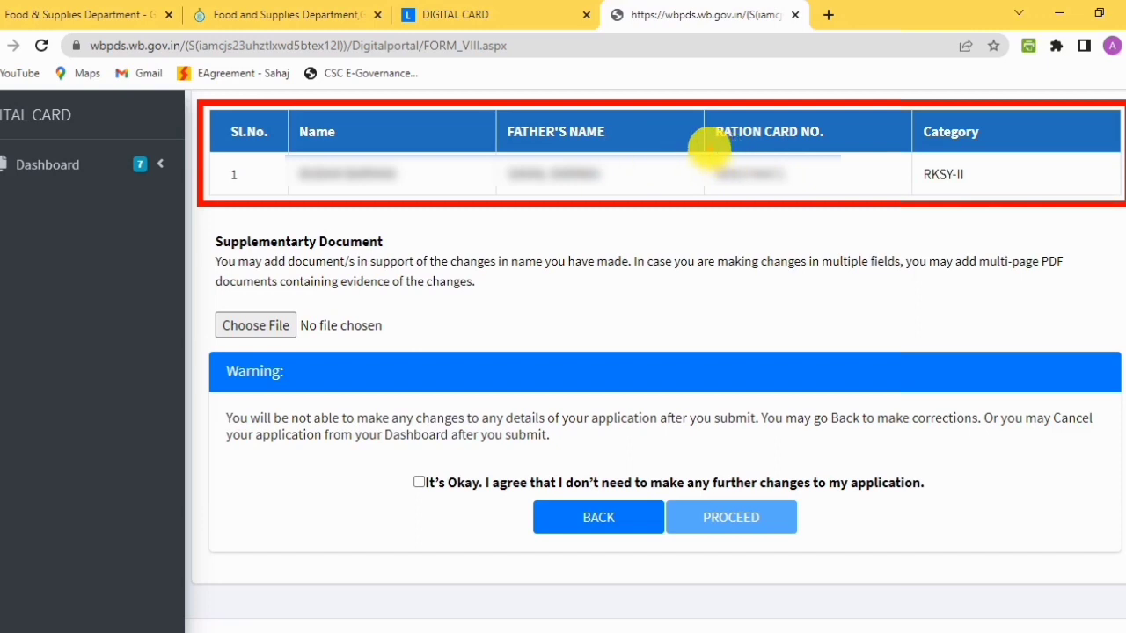
mouse_move(709, 147)
left_mouse_down()
mouse_move(893, 205)
mouse_move(992, 203)
left_mouse_up()
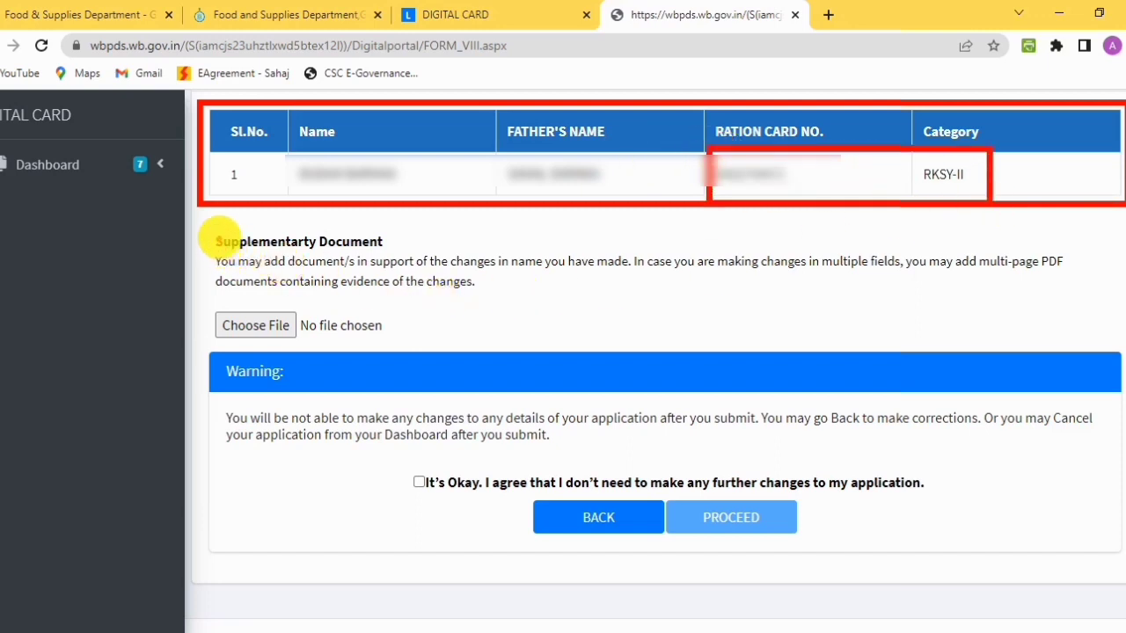
left_click_drag(201, 299, 405, 351)
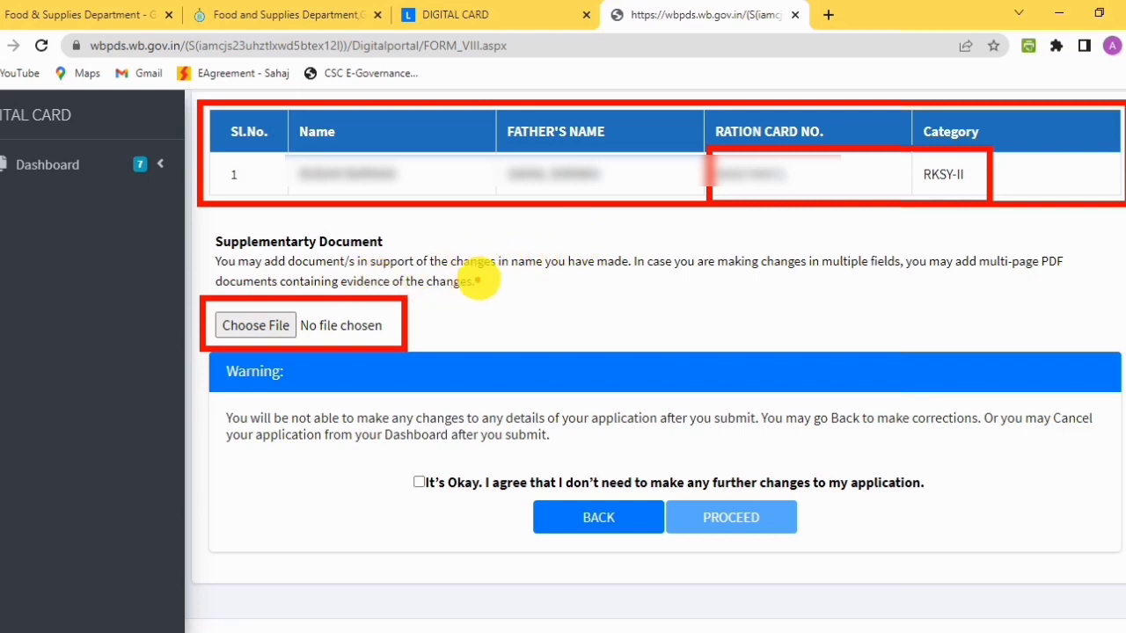
mouse_move(433, 245)
left_mouse_down()
mouse_move(536, 273)
mouse_move(622, 277)
left_mouse_up()
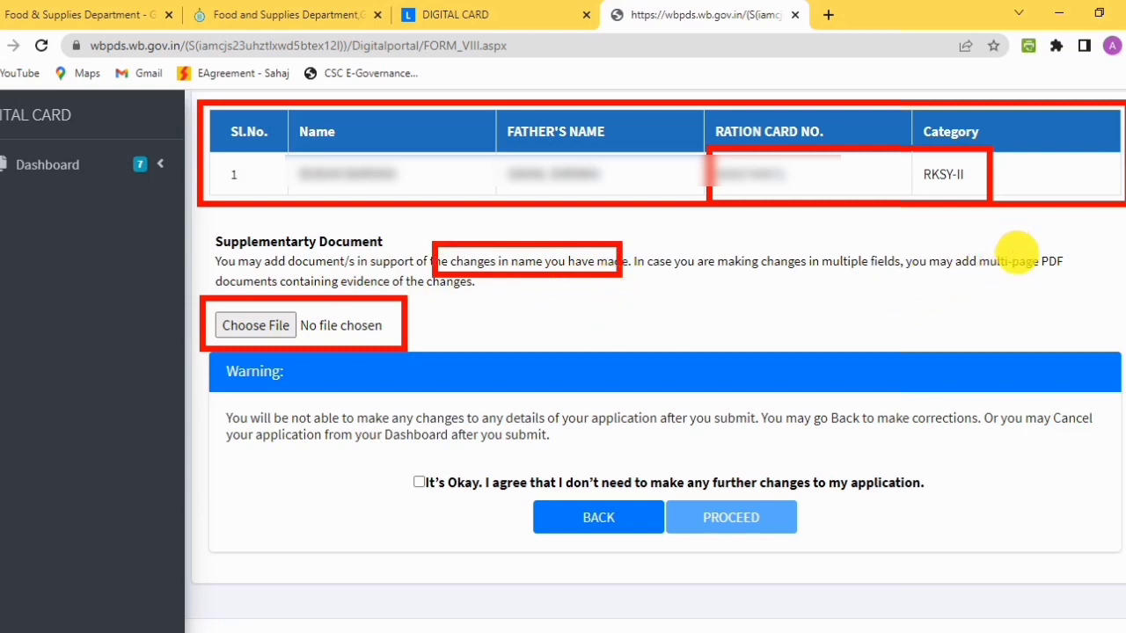
left_click_drag(1010, 244, 1077, 277)
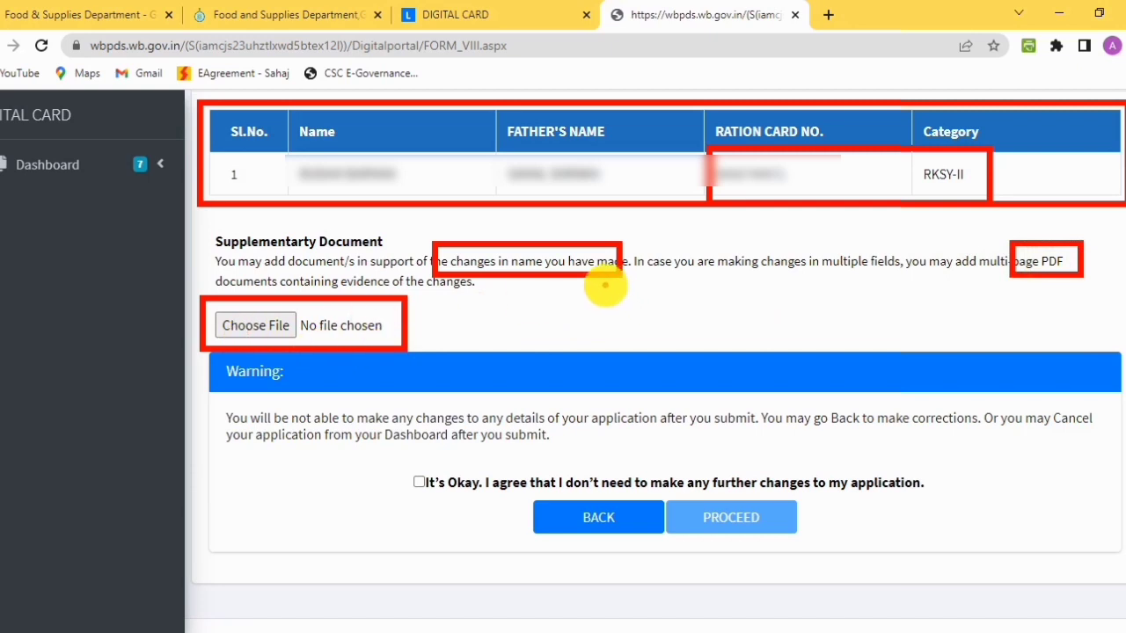
key("Escape")
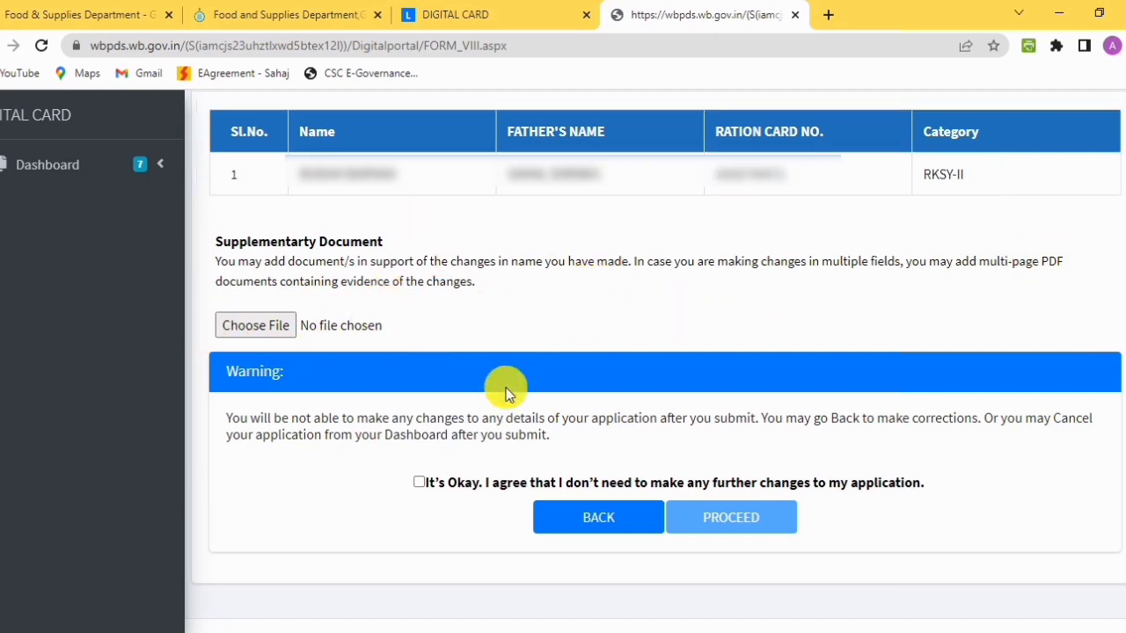
- Tick 'It's Okay. I agree' to confirm no further changes are needed
left_click(418, 483)
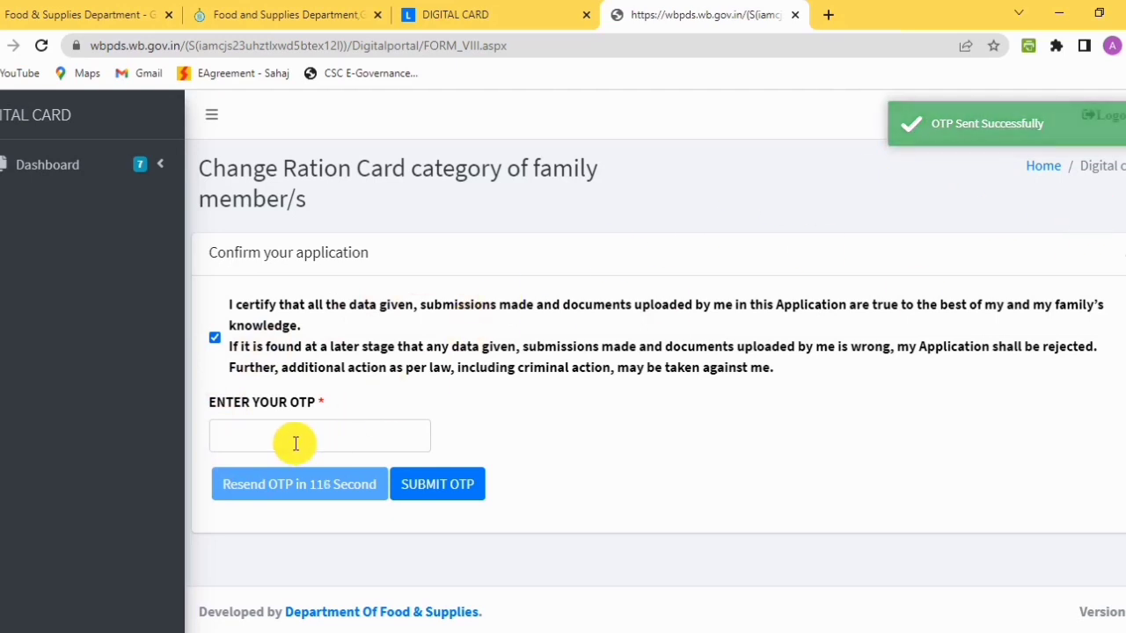
- Enter the received OTP and submit it to confirm the category change application
left_click(236, 434)
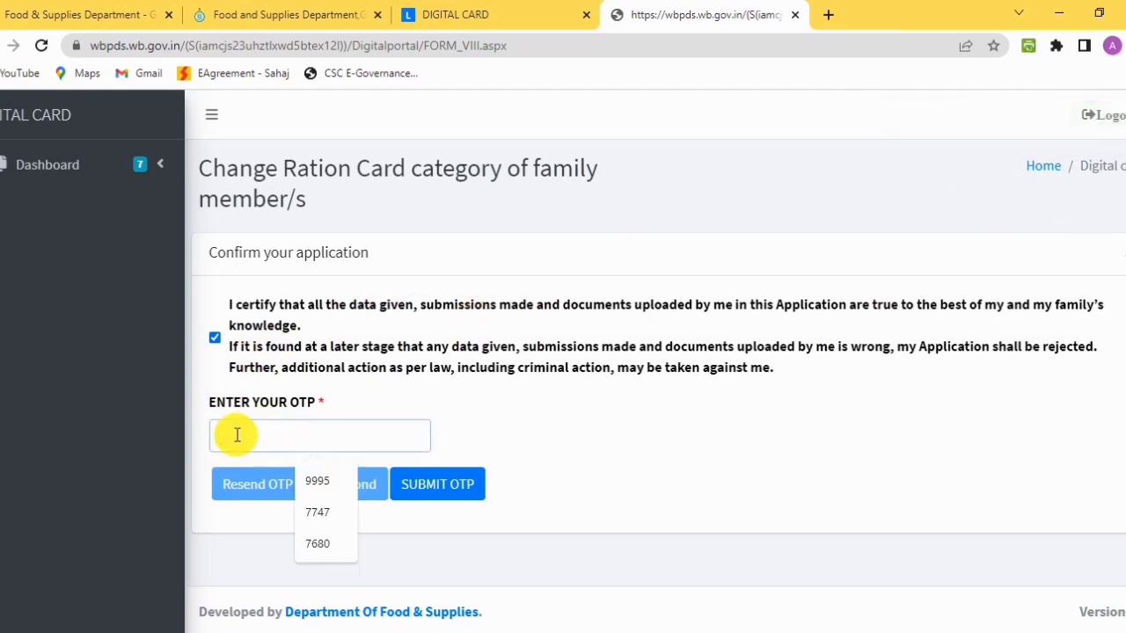
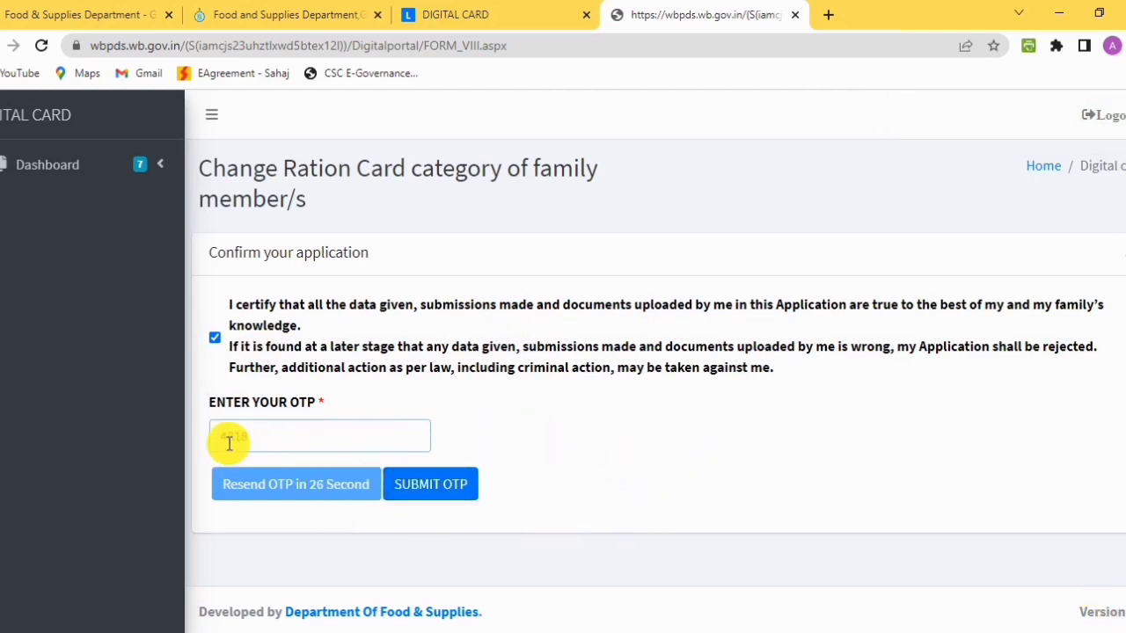
left_click(438, 480)
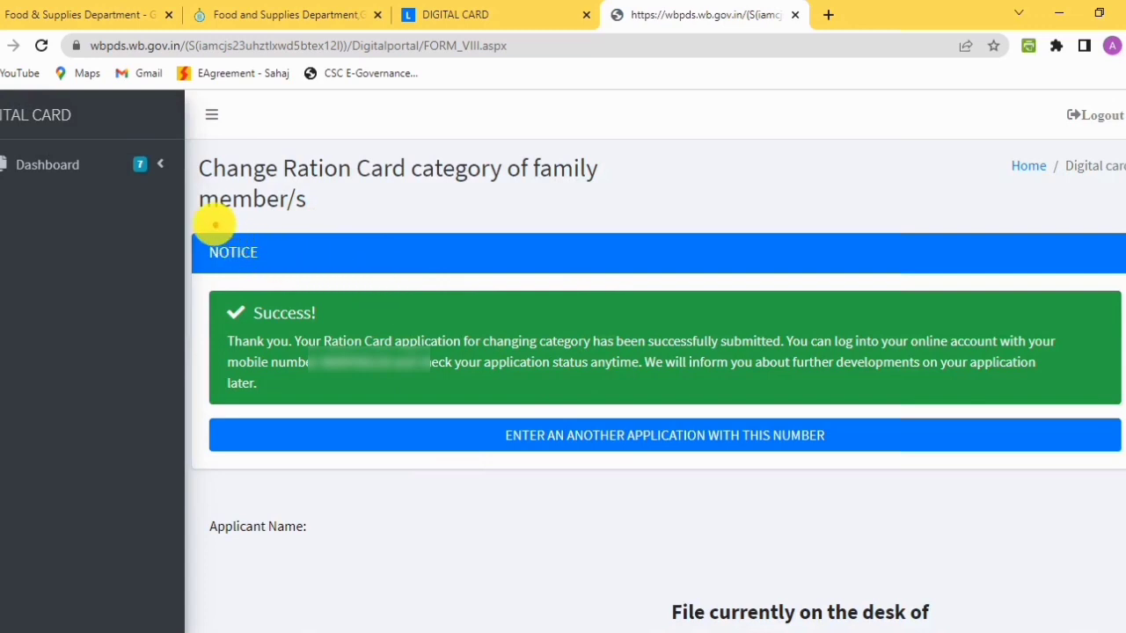
mouse_move(188, 219)
left_mouse_down()
mouse_move(201, 259)
mouse_move(384, 407)
mouse_move(837, 428)
mouse_move(1113, 464)
mouse_move(1125, 482)
left_mouse_up()
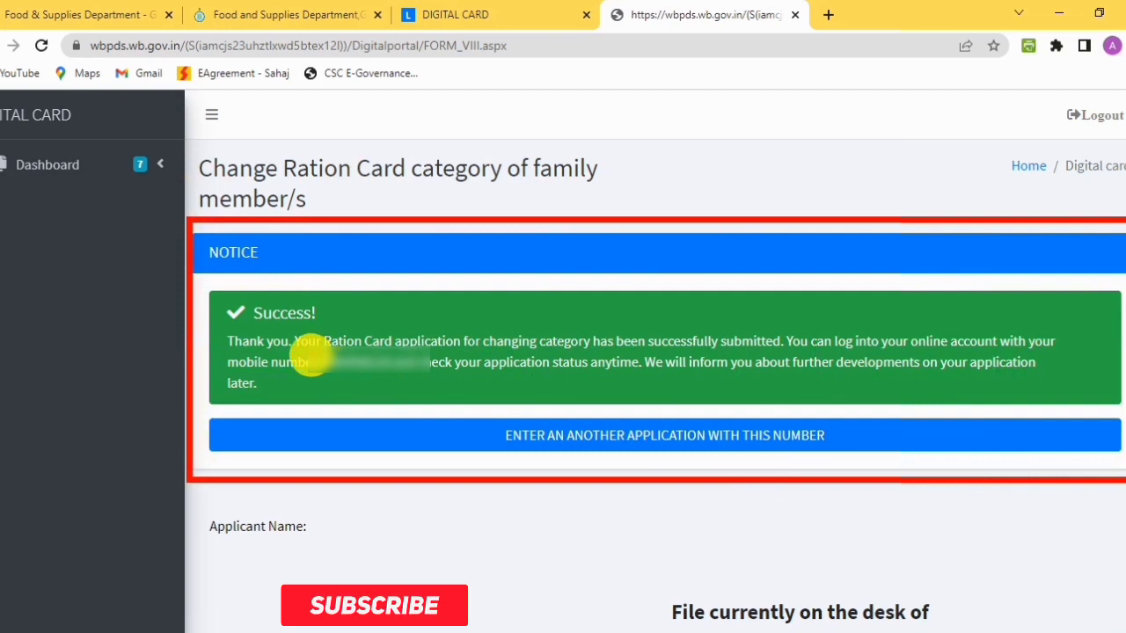
left_click_drag(305, 357, 406, 380)
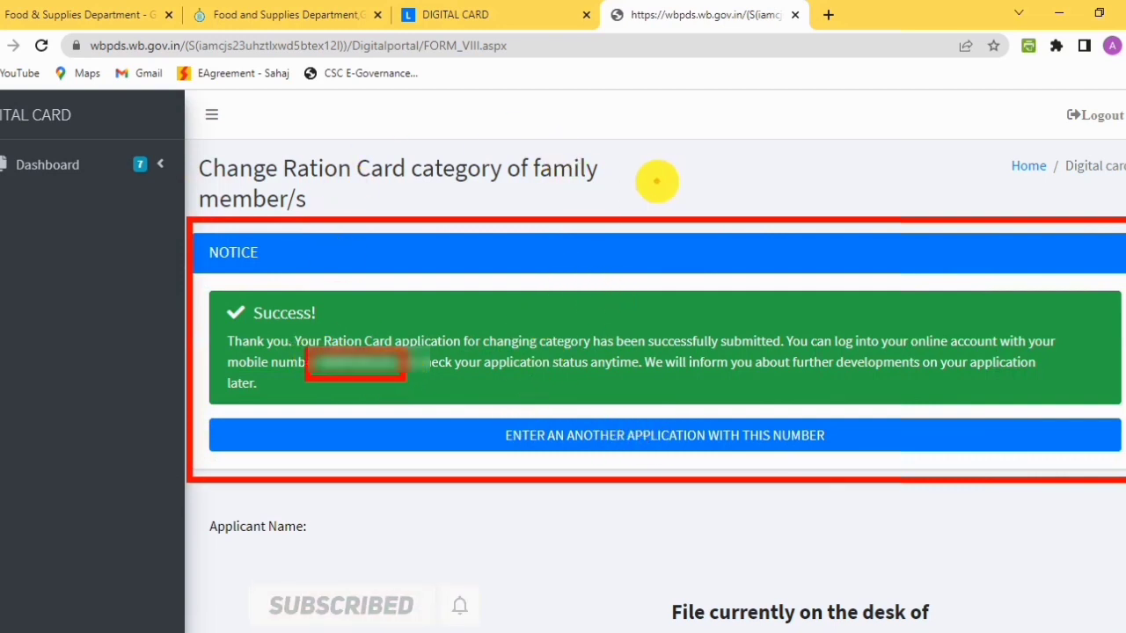
key("Escape")
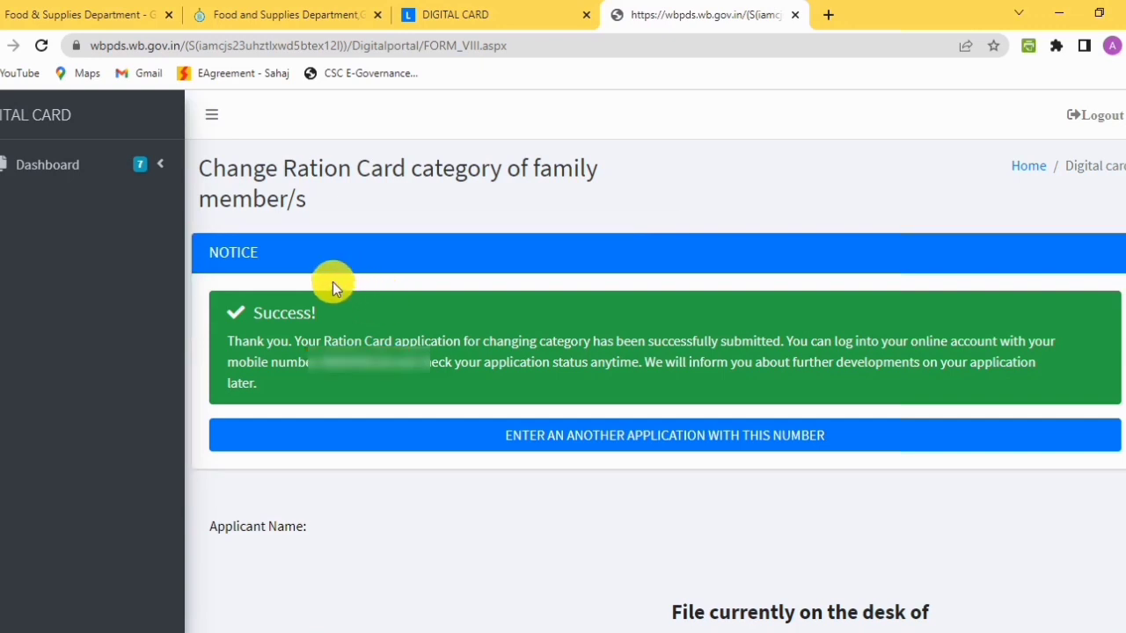